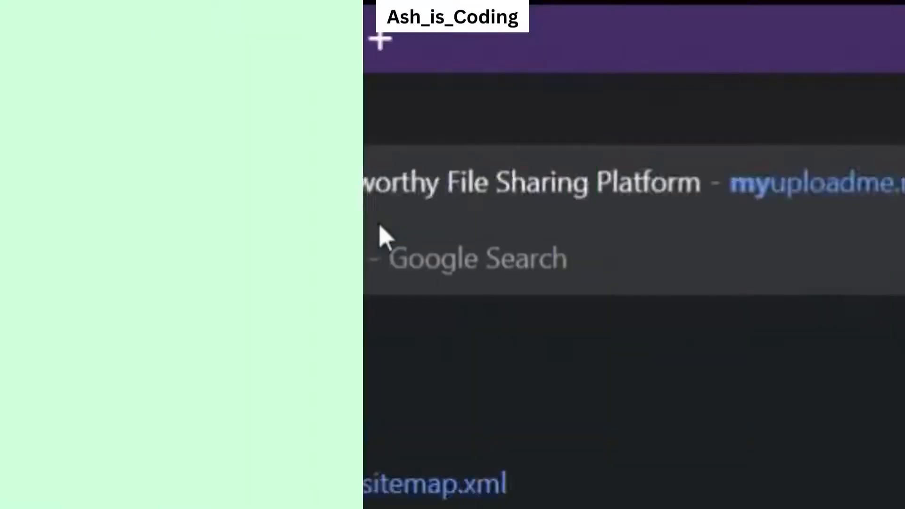
# Step: Search Google for "mysql download" and open the MySQL Downloads page on mysql.com
pyautogui.write('s')
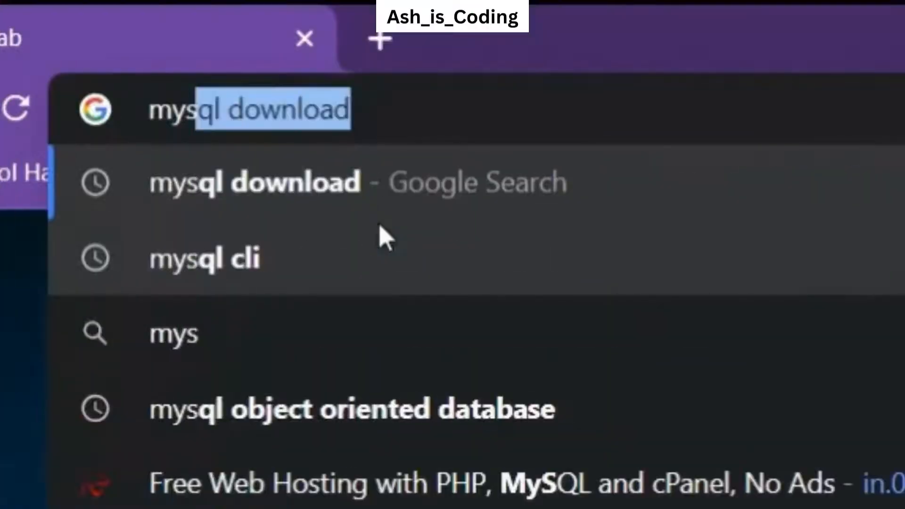
pyautogui.write('ql download')
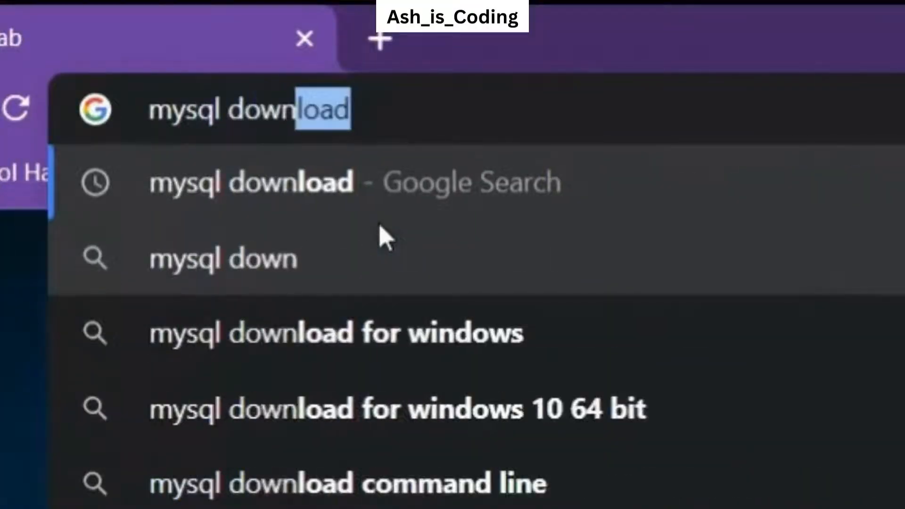
pyautogui.press('Return')
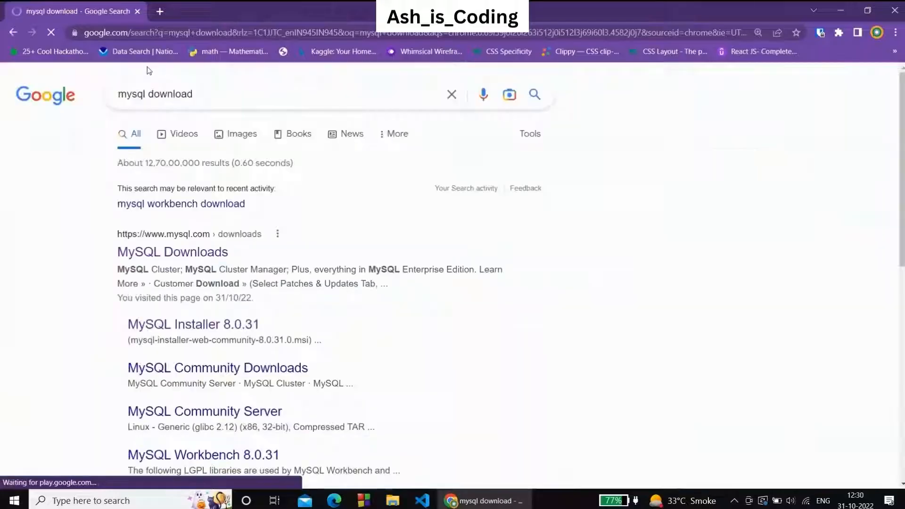
pyautogui.click(192, 261)
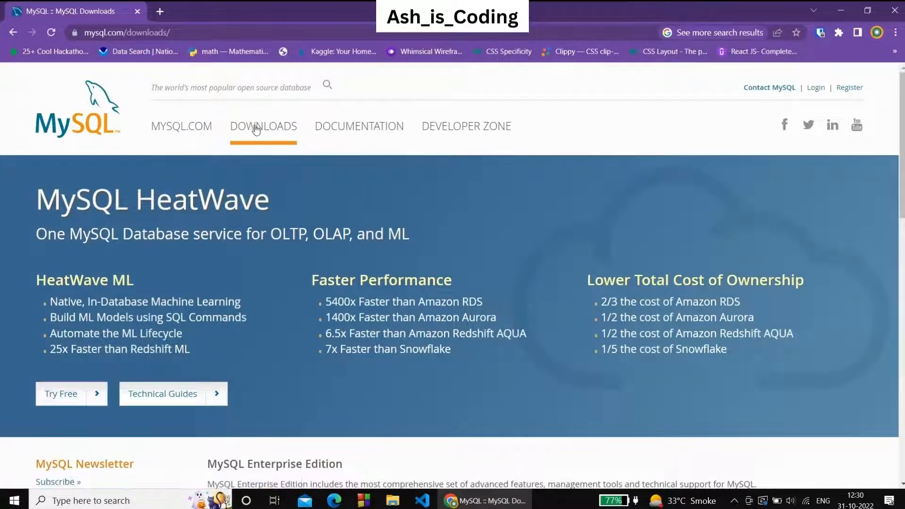
# Step: Go to the MySQL Community (GPL) Downloads and open the MySQL Installer for Windows page
pyautogui.scroll(-5, 230, 161)
pyautogui.scroll(-3, 230, 163)
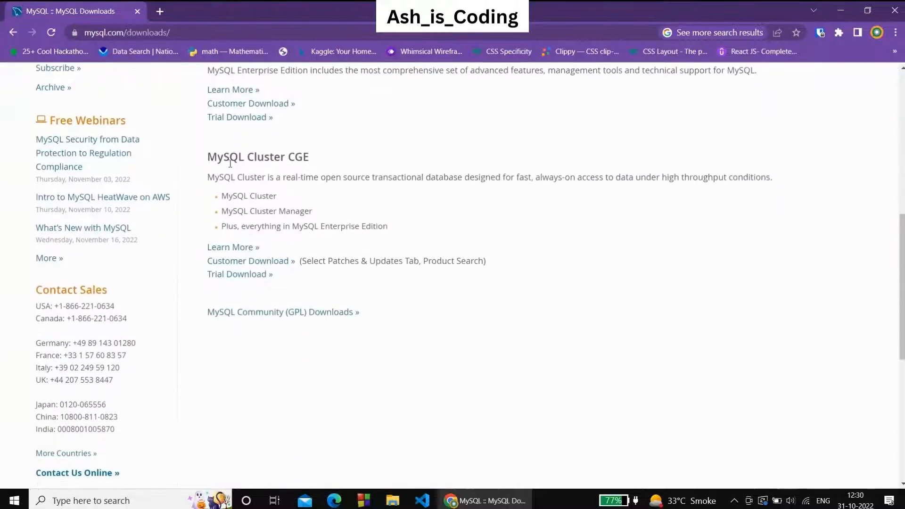
pyautogui.click(228, 314)
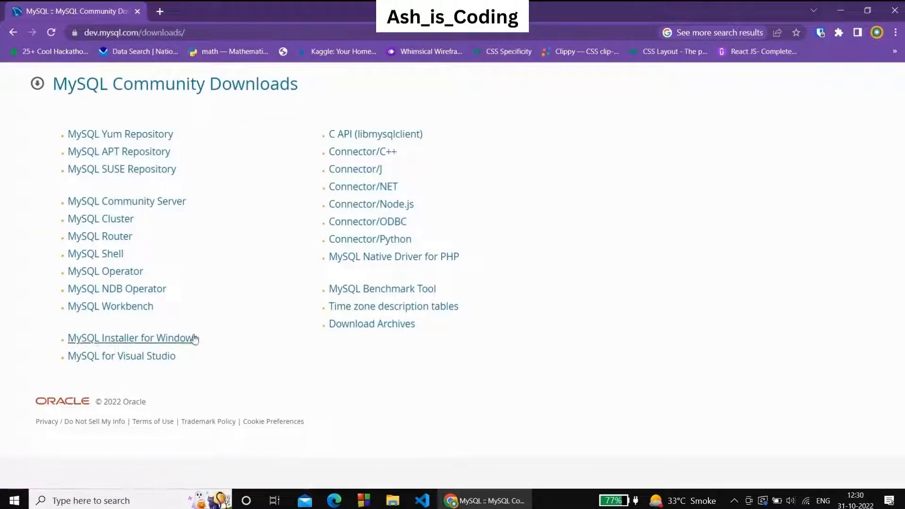
pyautogui.click(83, 341)
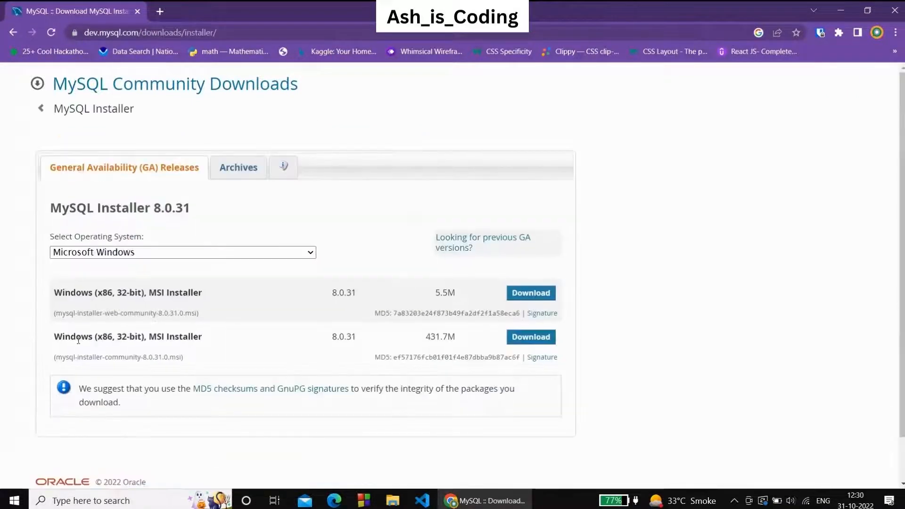
# Step: Download the 5.5M Windows MSI web installer (mysql-installer-web-community-8.0.31.0.msi) without signing in, and keep the file
pyautogui.click(531, 295)
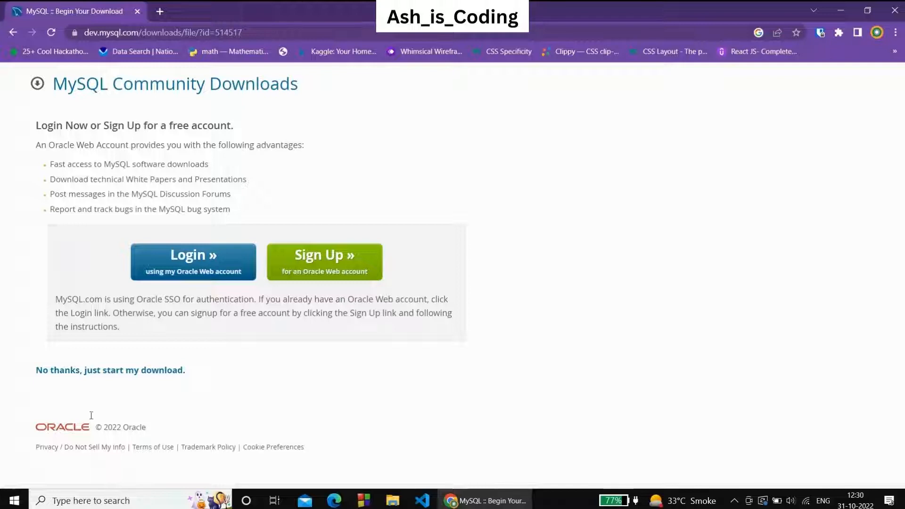
pyautogui.click(81, 378)
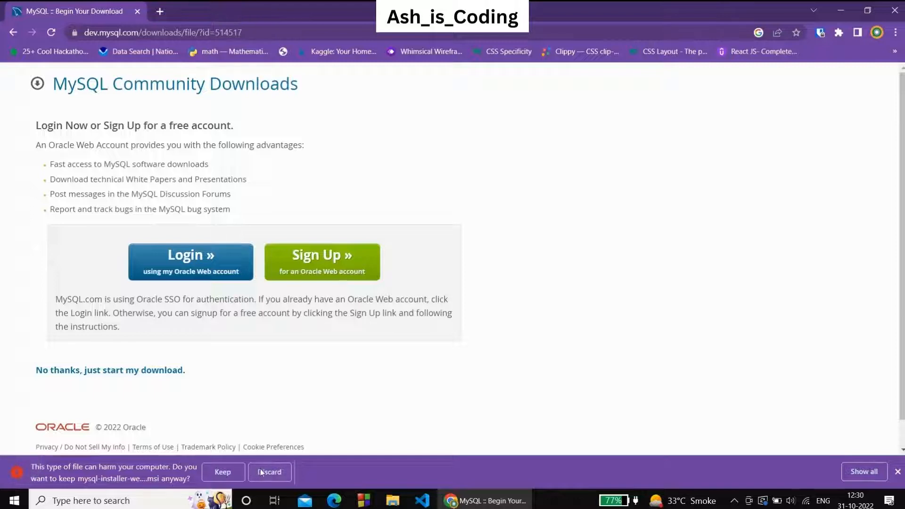
pyautogui.click(235, 470)
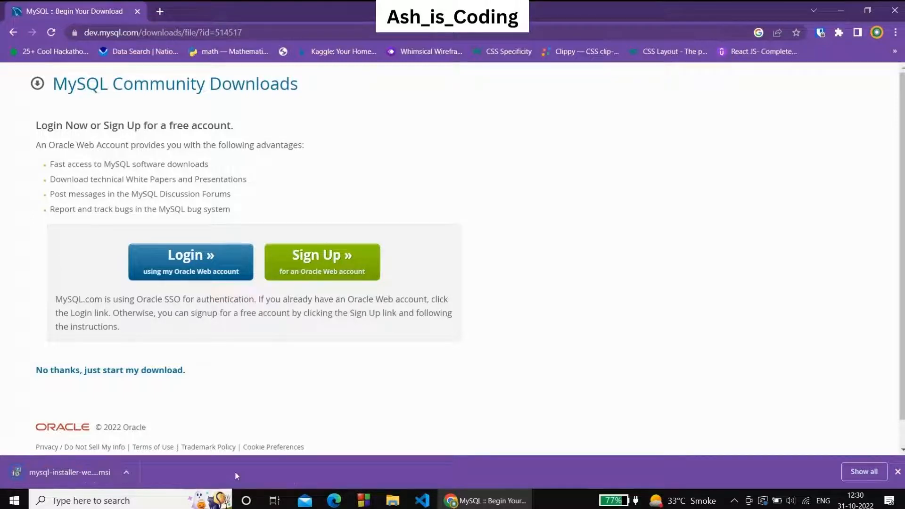
pyautogui.click(128, 473)
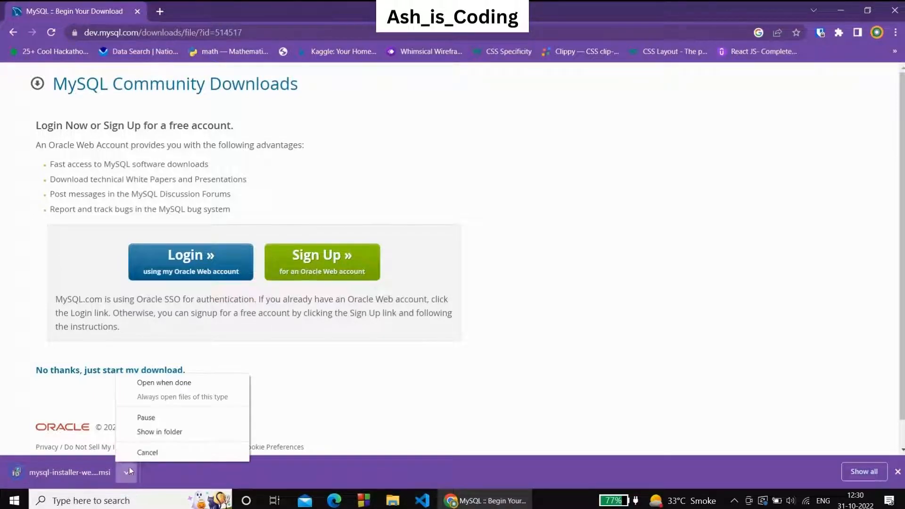
pyautogui.click(76, 415)
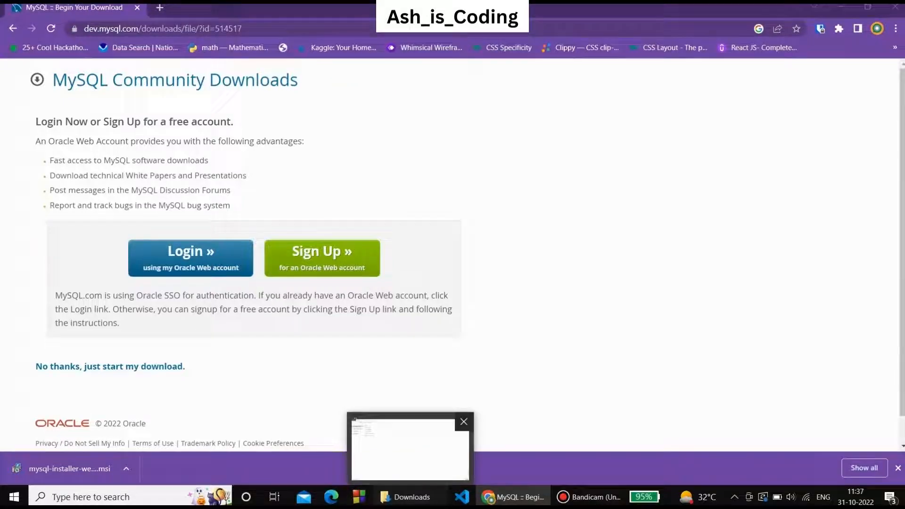
# Step: Run mysql-installer-web-community-8.0.31.0 from the Downloads folder and minimize the open windows
pyautogui.click(410, 447)
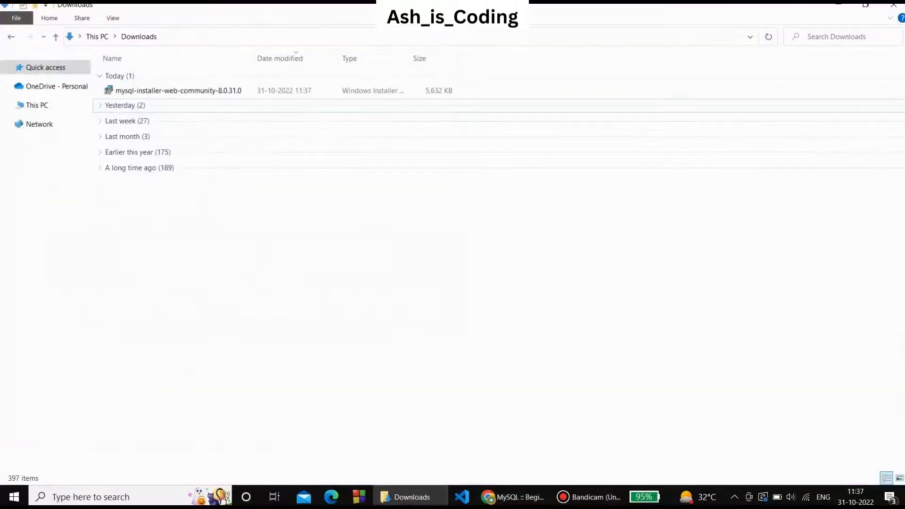
pyautogui.doubleClick(189, 91)
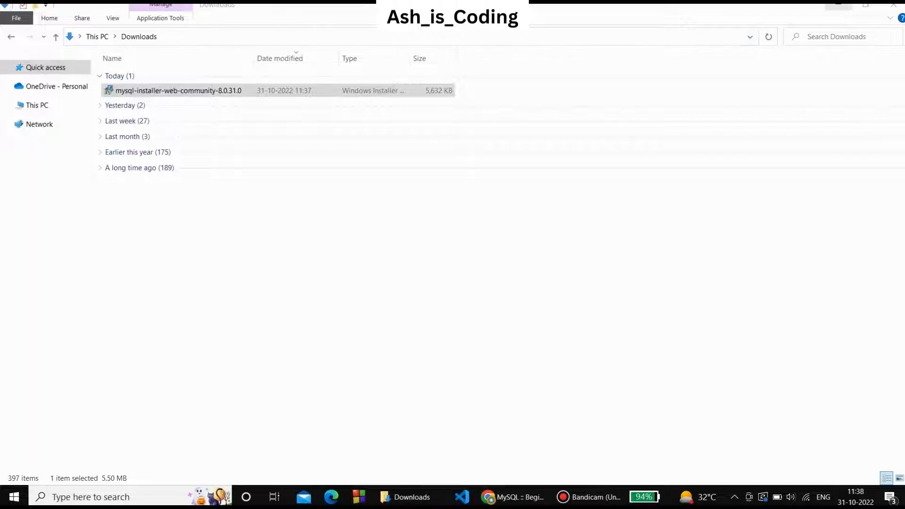
pyautogui.click(838, 7)
pyautogui.click(839, 7)
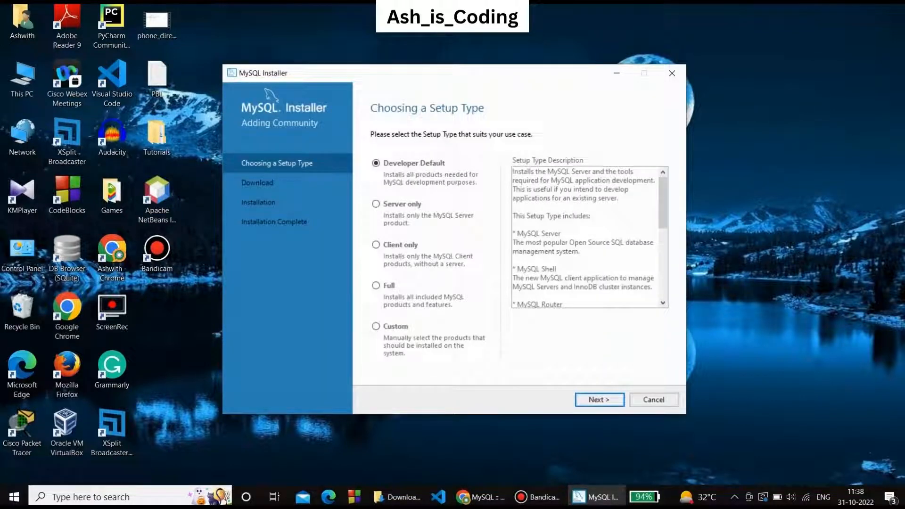
# Step: Choose the Custom setup type and add MySQL Server 8.0.31 - X64 to the products to be installed
pyautogui.click(376, 326)
pyautogui.click(599, 400)
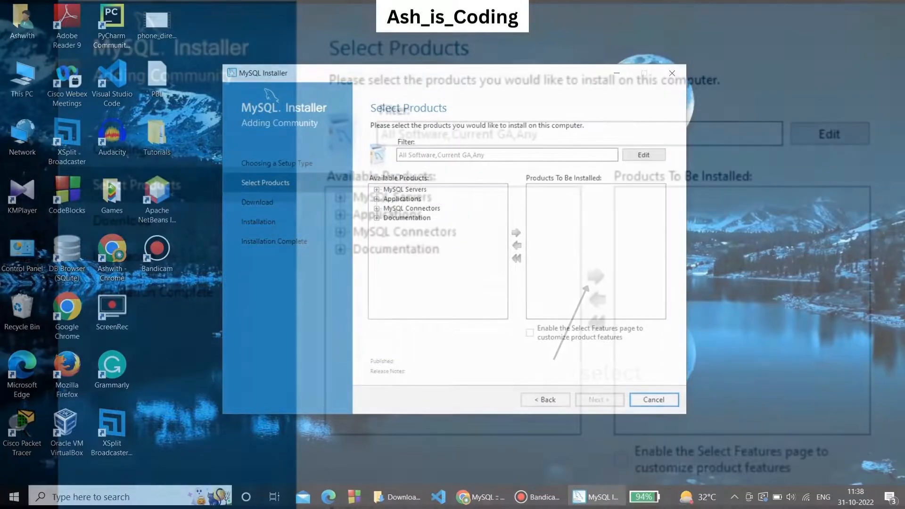
pyautogui.click(377, 189)
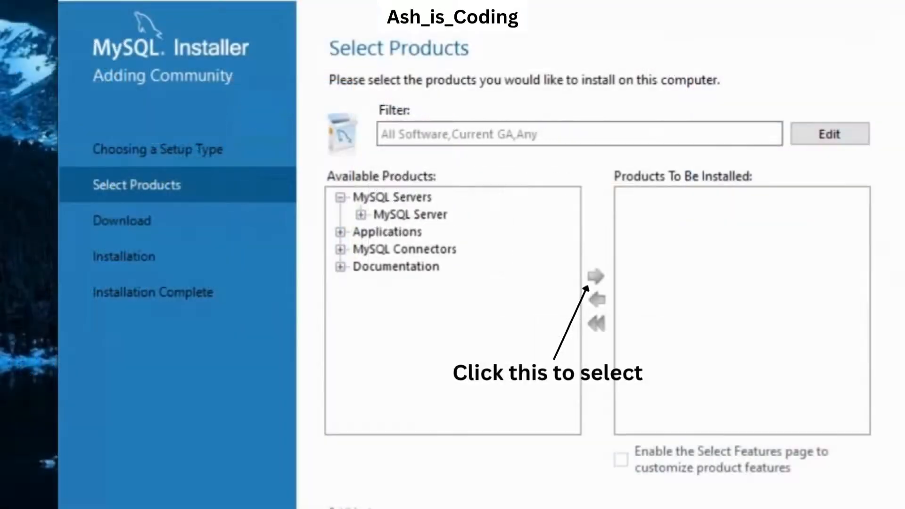
pyautogui.click(361, 215)
pyautogui.click(381, 232)
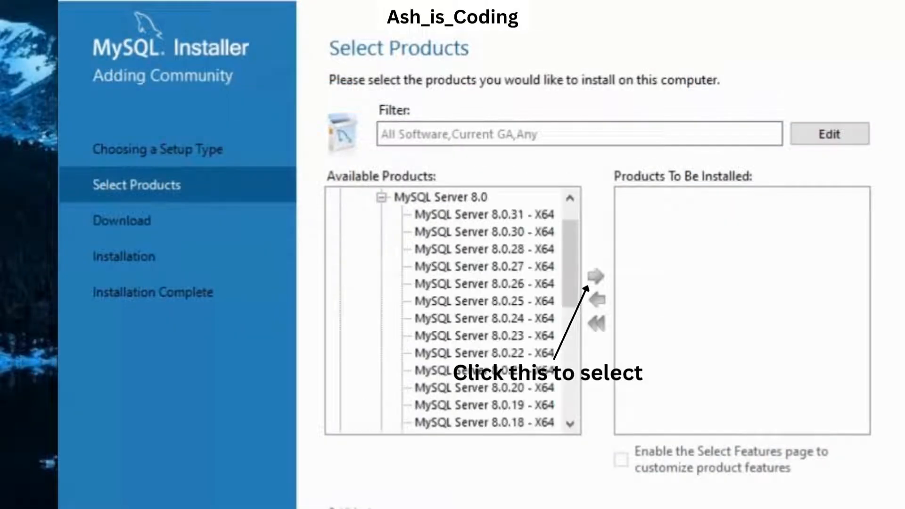
pyautogui.click(484, 215)
pyautogui.click(596, 276)
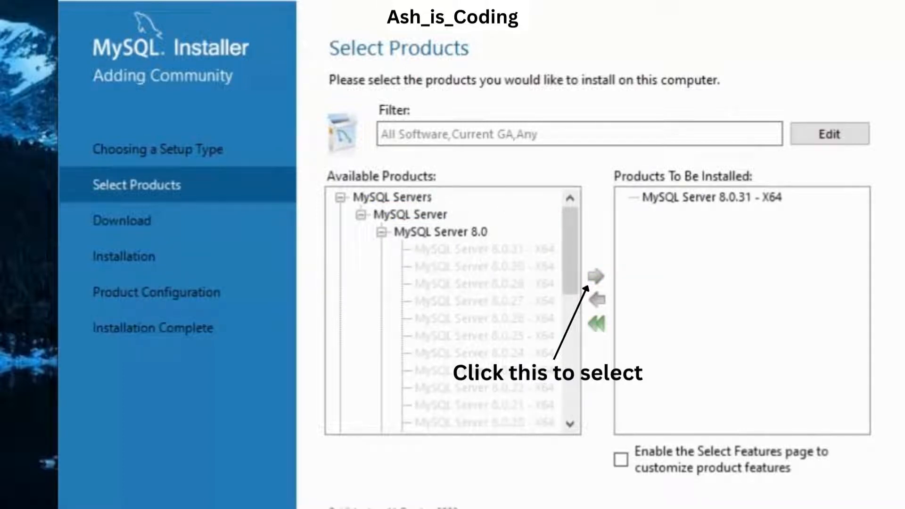
# Step: Add MySQL Workbench 8.0.31 - X64 from the Applications group to the products to be installed
pyautogui.click(340, 232)
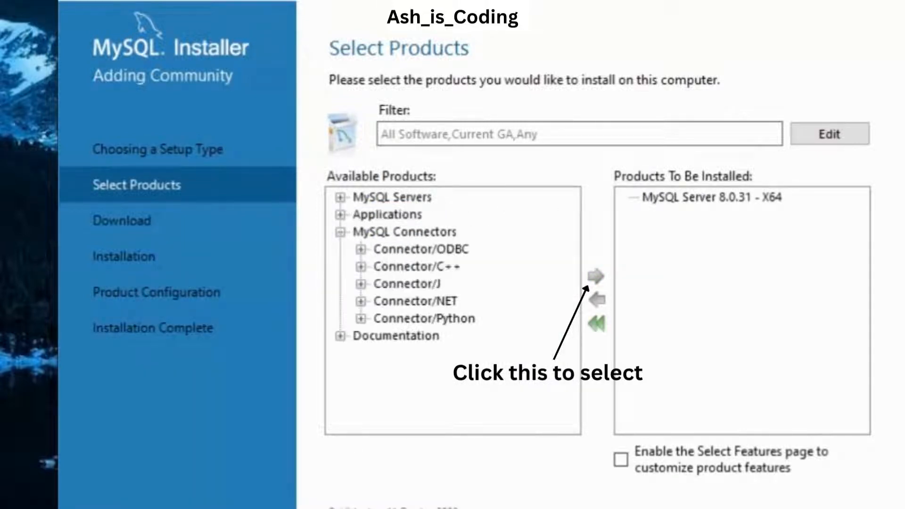
pyautogui.click(341, 231)
pyautogui.click(340, 214)
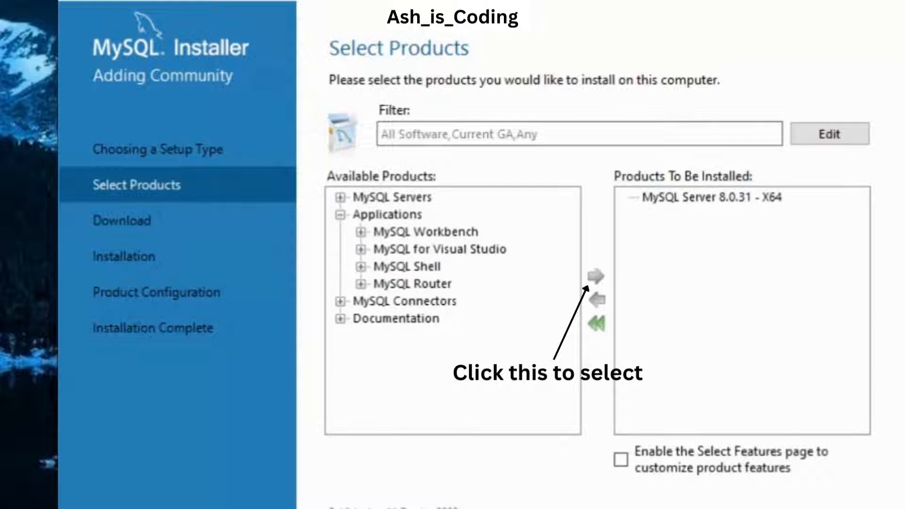
pyautogui.click(361, 232)
pyautogui.click(381, 249)
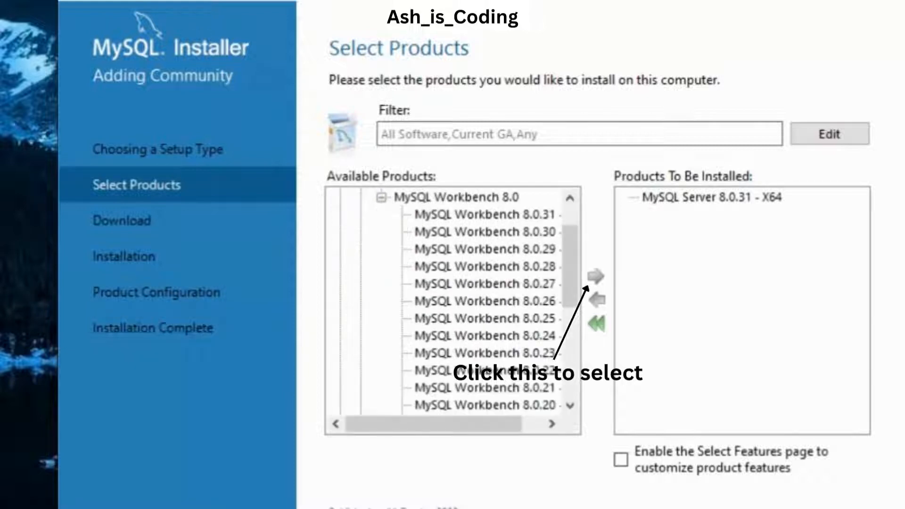
pyautogui.click(486, 215)
pyautogui.click(596, 276)
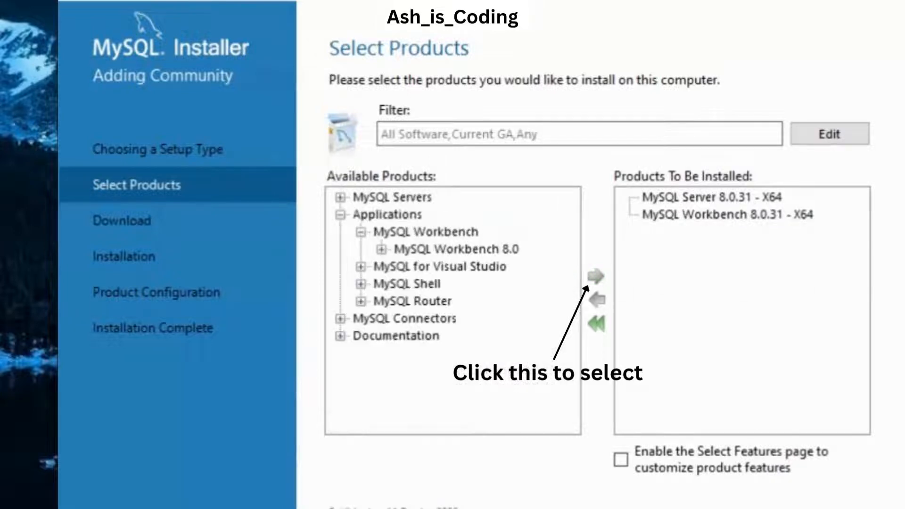
# Step: Add MySQL Shell 8.0.31 - X64 to the products to be installed
pyautogui.click(361, 285)
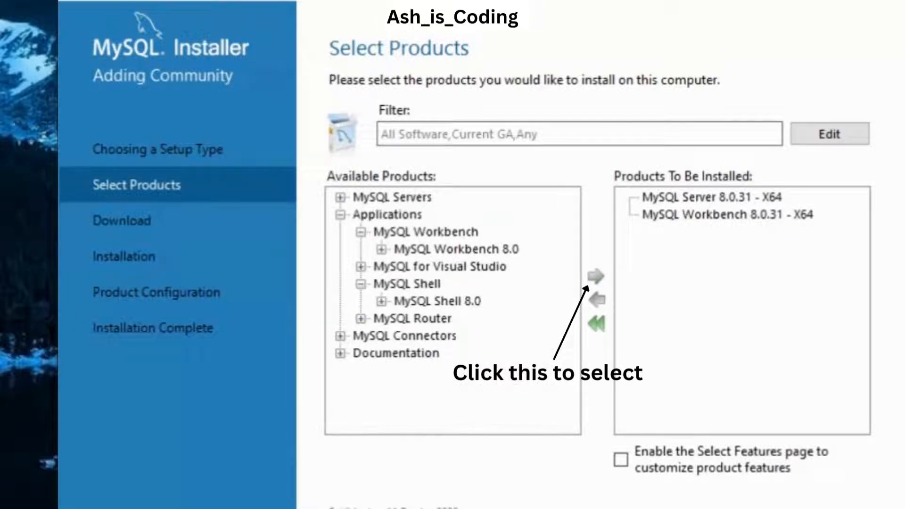
pyautogui.click(381, 301)
pyautogui.click(480, 215)
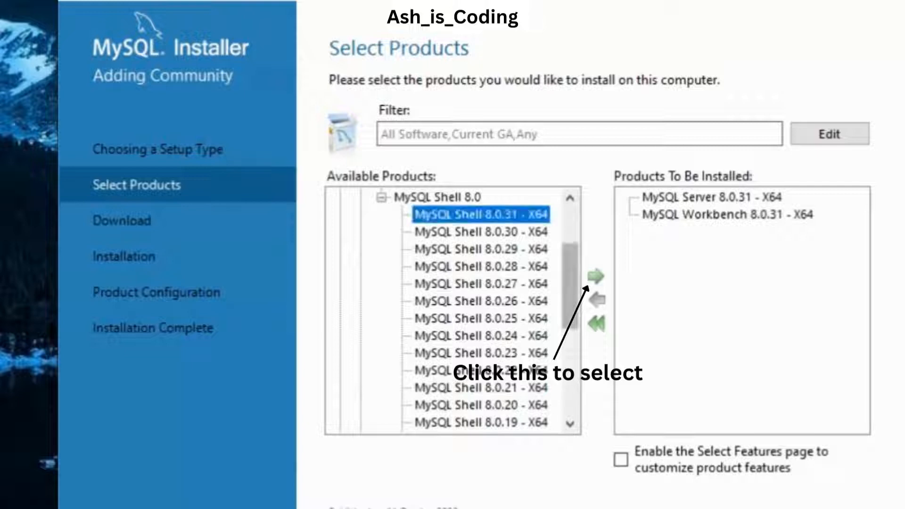
pyautogui.click(595, 276)
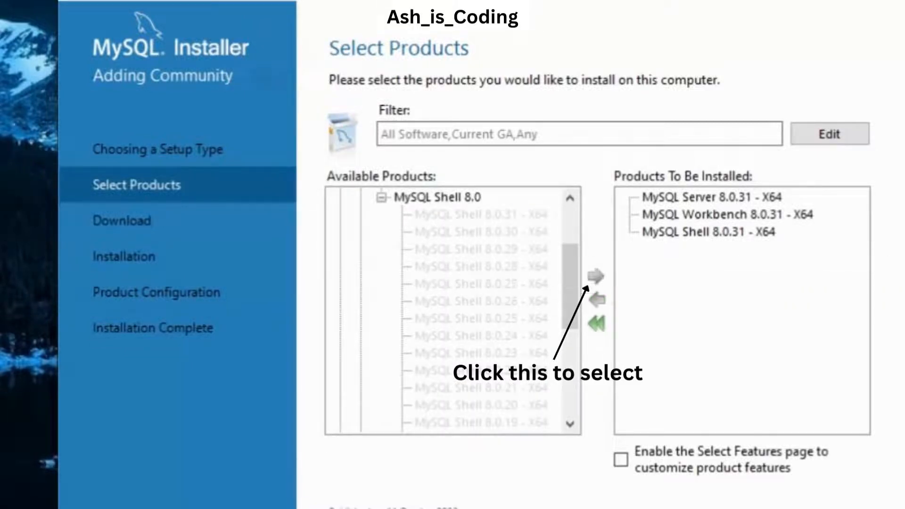
# Step: Download and install the selected MySQL Server, Workbench and Shell products, and continue to product configuration
pyautogui.hotkey('alt', 'n')
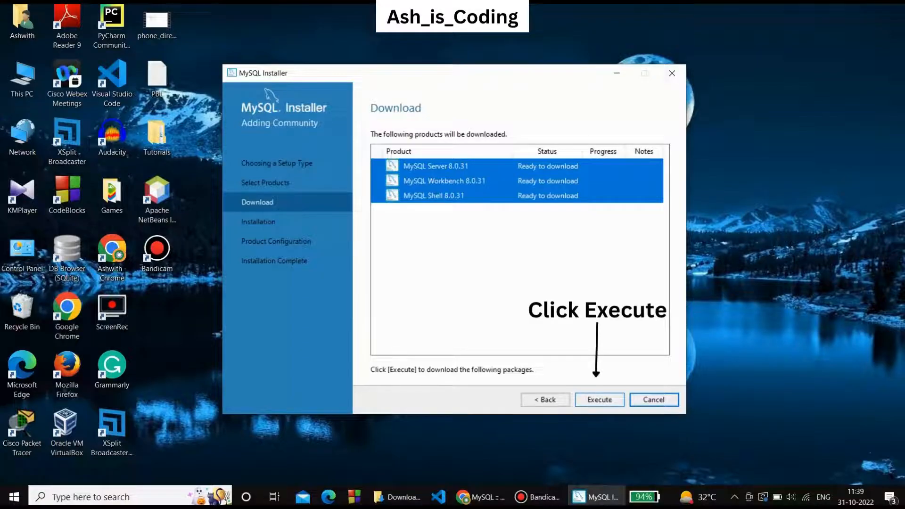
pyautogui.click(599, 400)
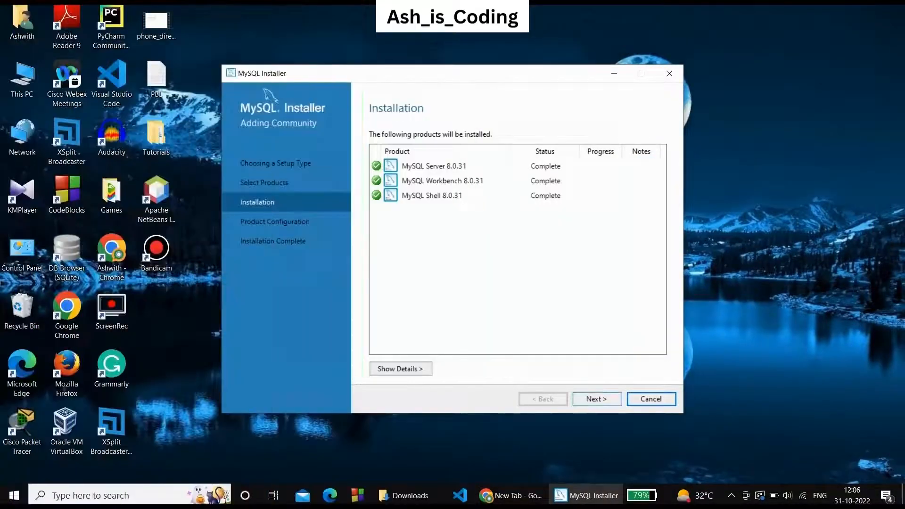
pyautogui.press('Return')
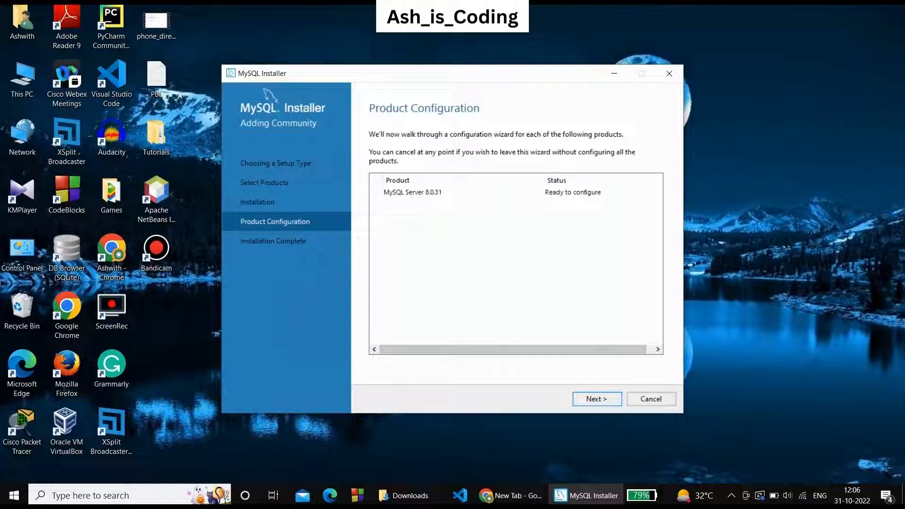
# Step: Accept the Development Computer configuration with TCP/IP port 3306 and strong password encryption for MySQL Server
pyautogui.press('Return')
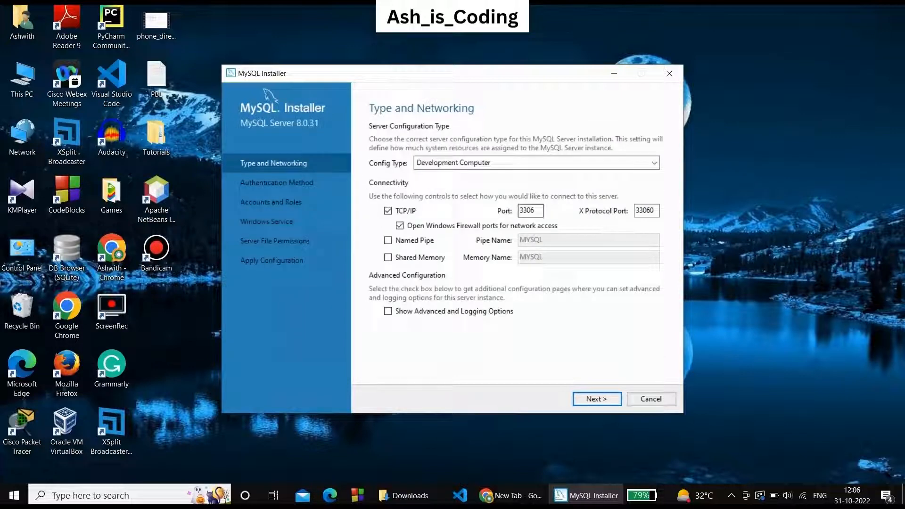
pyautogui.press('Return')
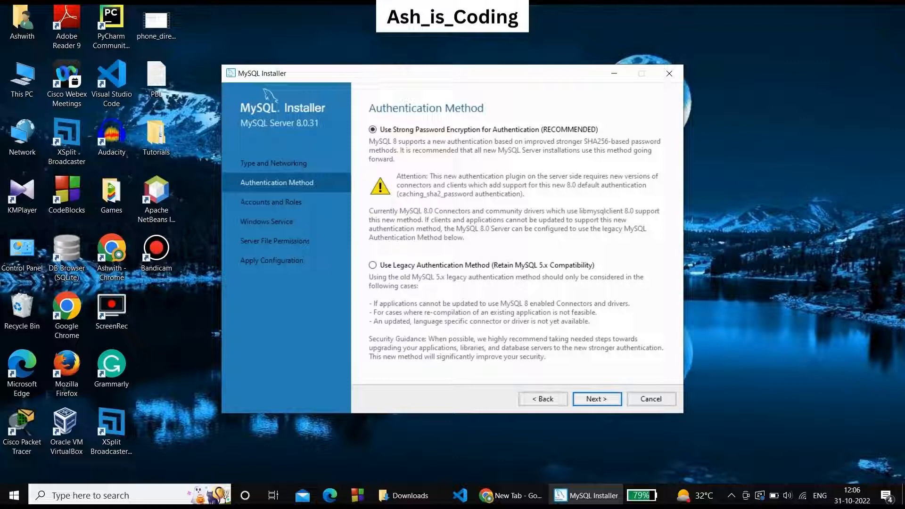
pyautogui.press('Return')
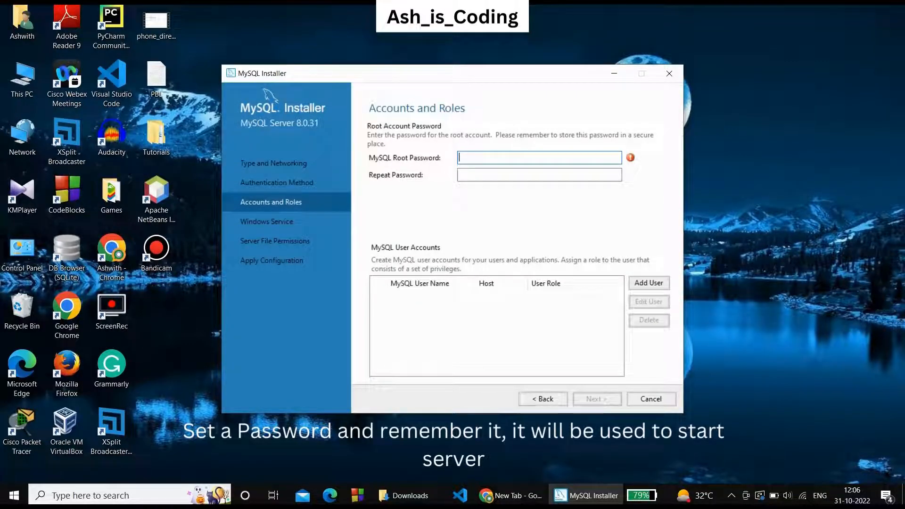
# Step: Enter and repeat the MySQL root password, and continue to the Windows Service settings
pyautogui.write('*************')
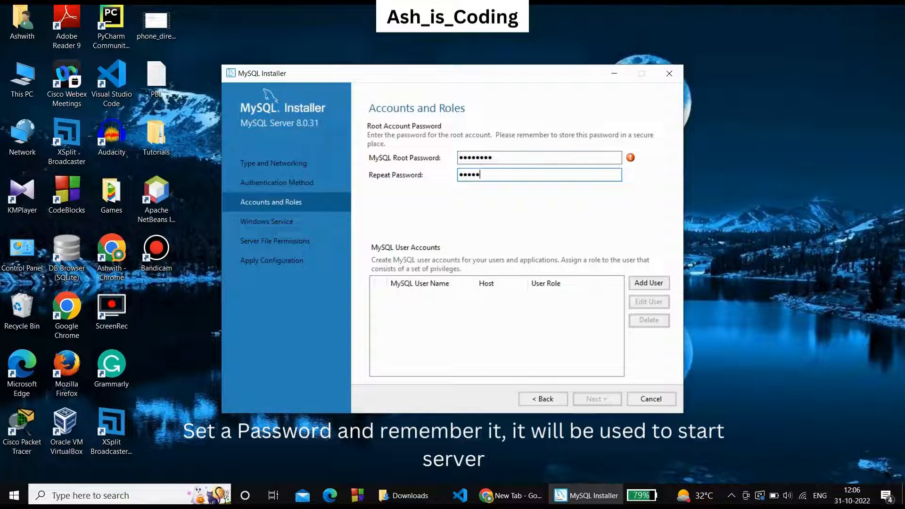
pyautogui.write('***')
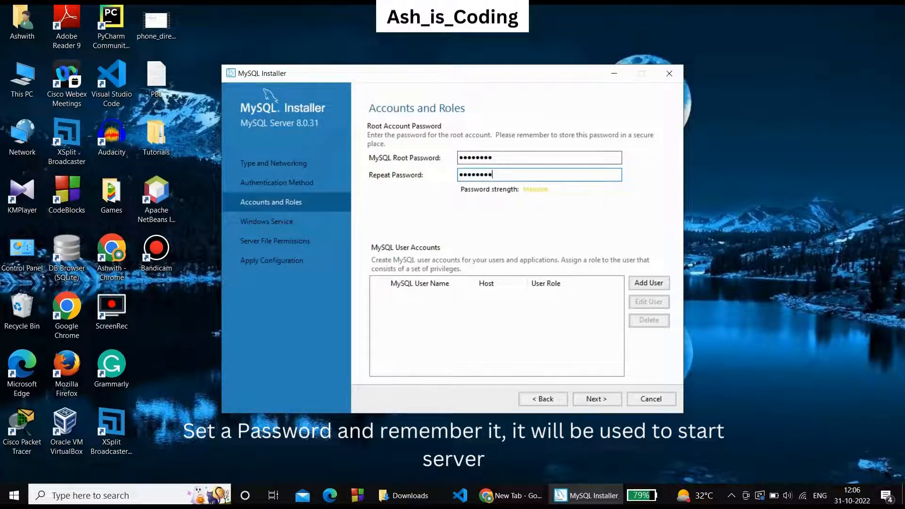
pyautogui.press('Return')
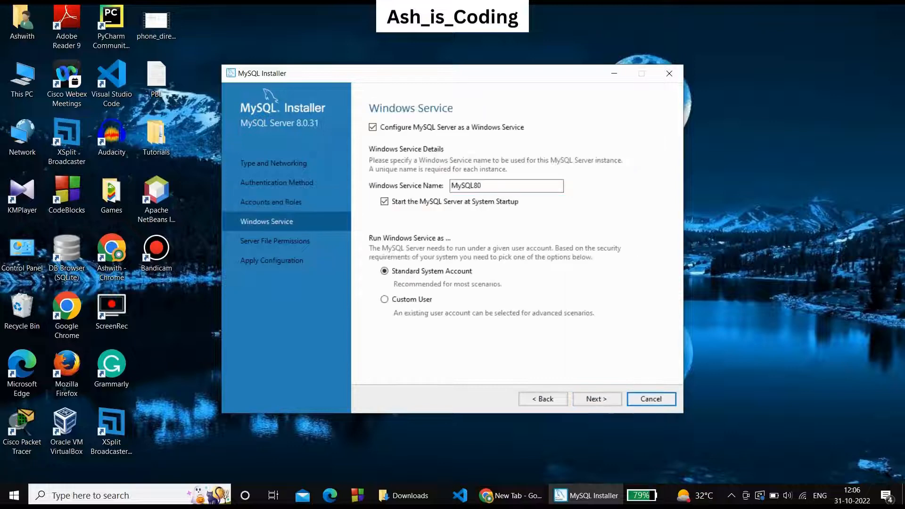
# Step: Accept the MySQL80 Windows service settings and full-access server file permissions, and apply the MySQL Server configuration
pyautogui.press('Return')
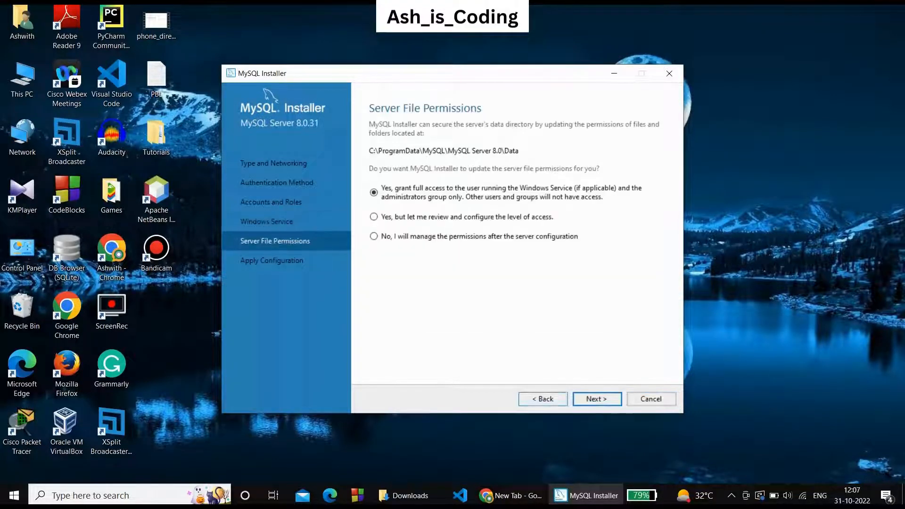
pyautogui.press('Return')
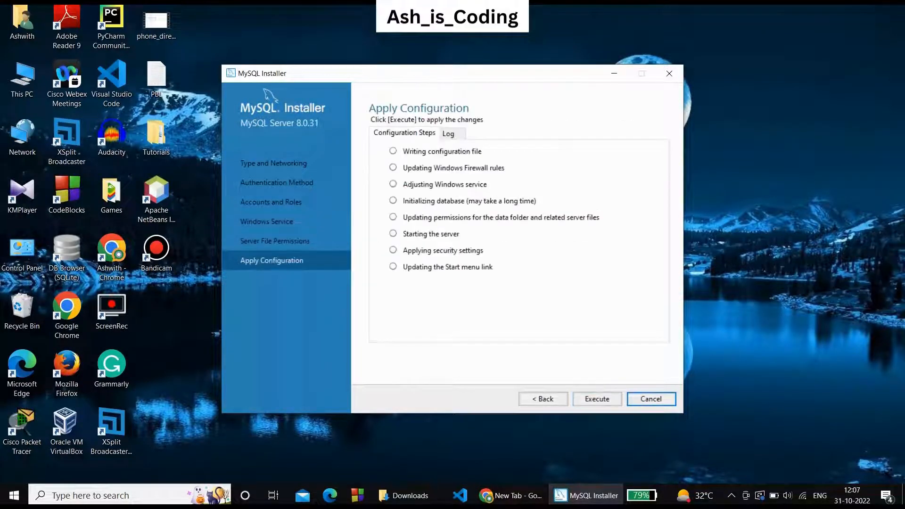
pyautogui.press('Return')
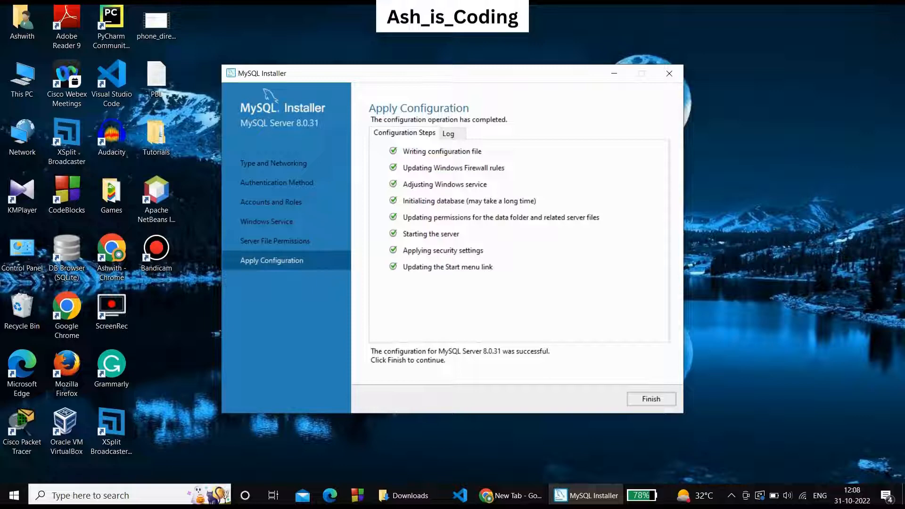
# Step: Finish the server configuration and complete the installation with MySQL Workbench and MySQL Shell set to start after setup
pyautogui.click(651, 399)
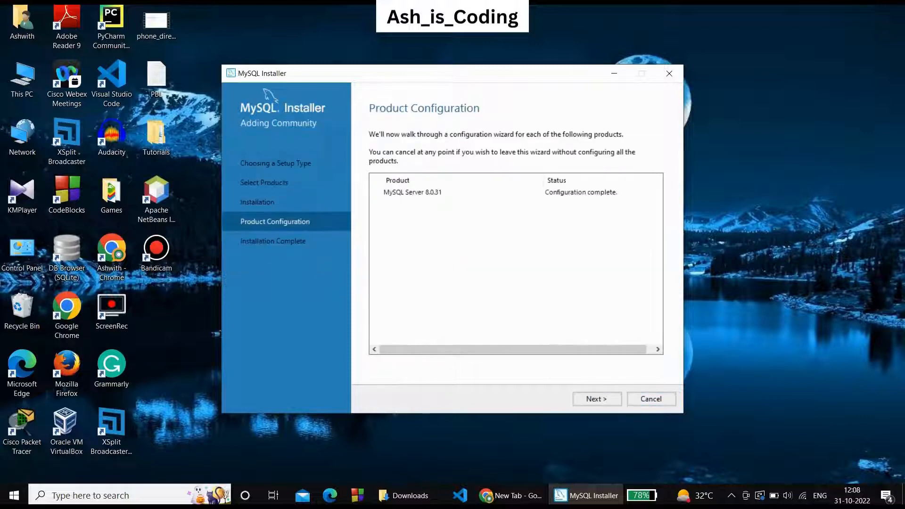
pyautogui.press('Return')
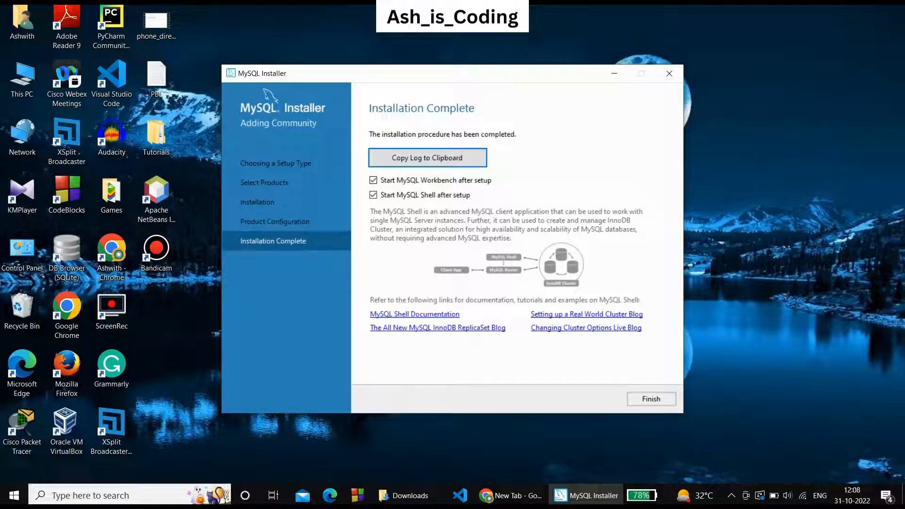
pyautogui.press('Return')
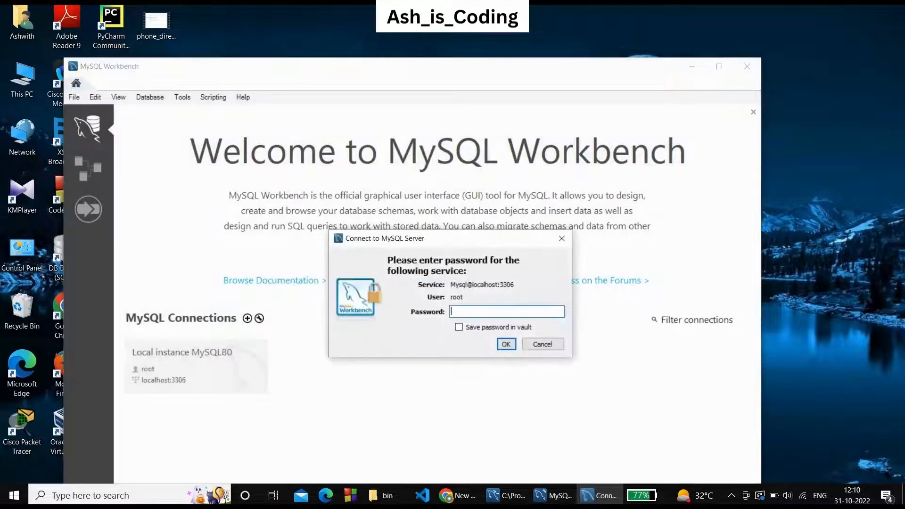
# Step: Connect MySQL Workbench to the local server on port 3306 by entering the root password
pyautogui.write('********')
pyautogui.click(505, 344)
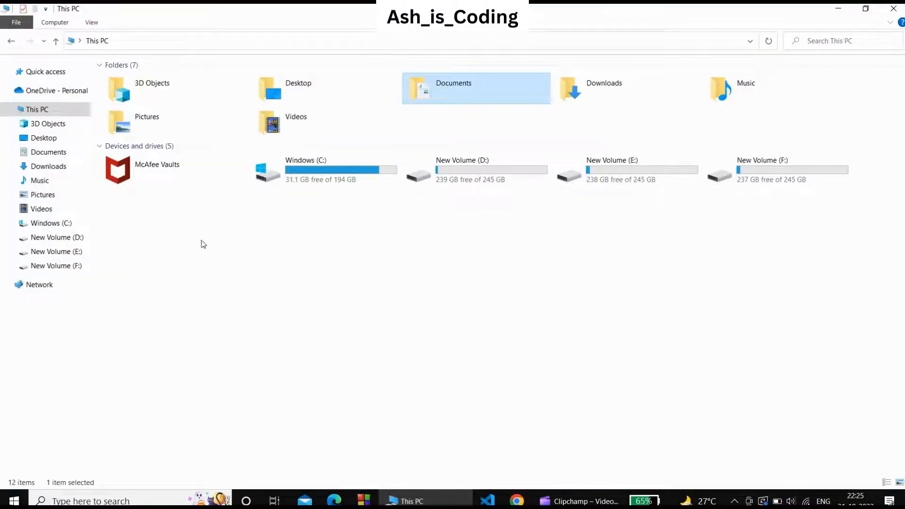
# Step: In File Explorer, open the folder C:\Program Files\MySQL\MySQL Server 8.0\bin
pyautogui.doubleClick(287, 173)
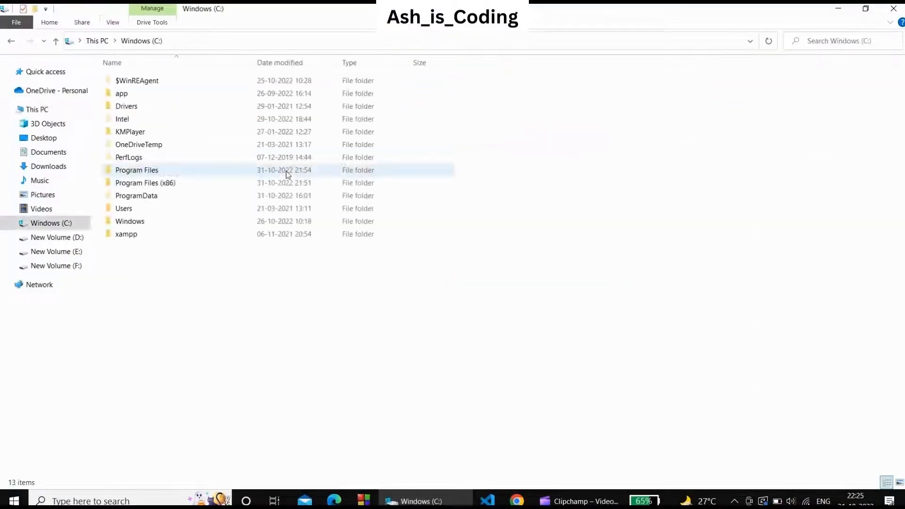
pyautogui.click(155, 171)
pyautogui.doubleClick(155, 171)
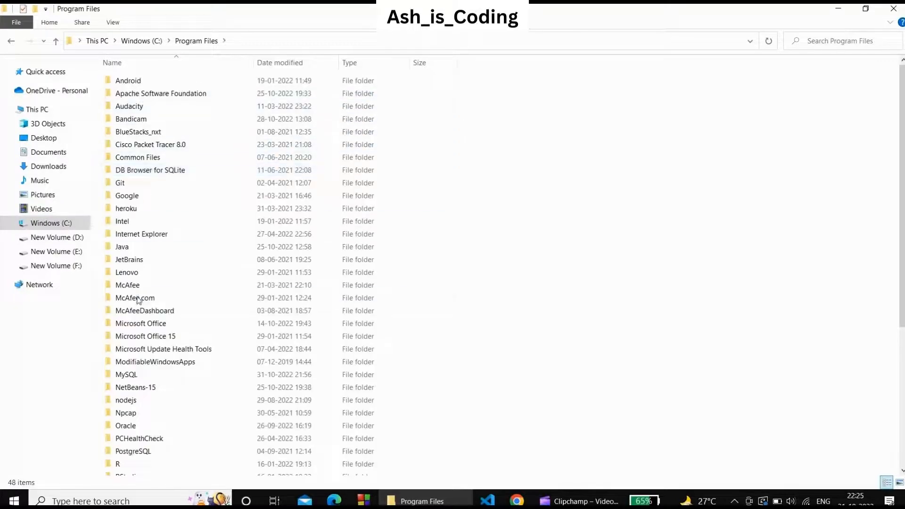
pyautogui.doubleClick(144, 376)
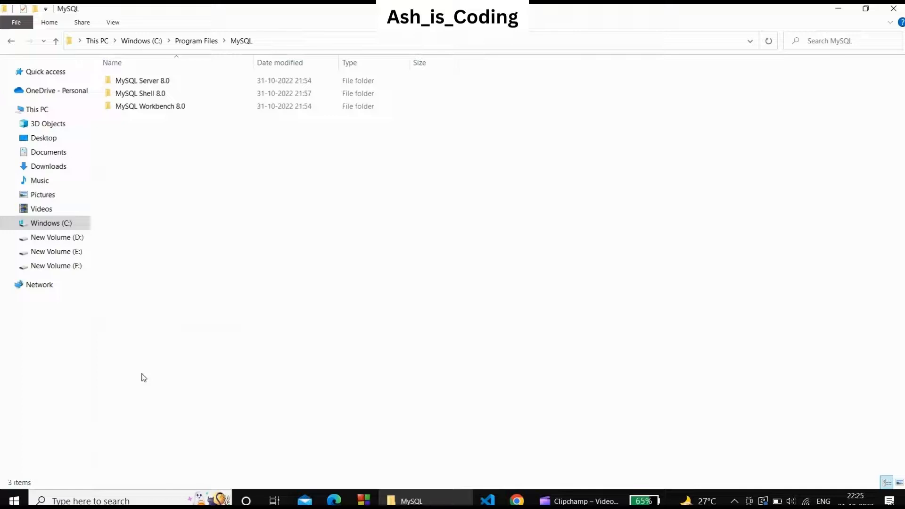
pyautogui.doubleClick(147, 82)
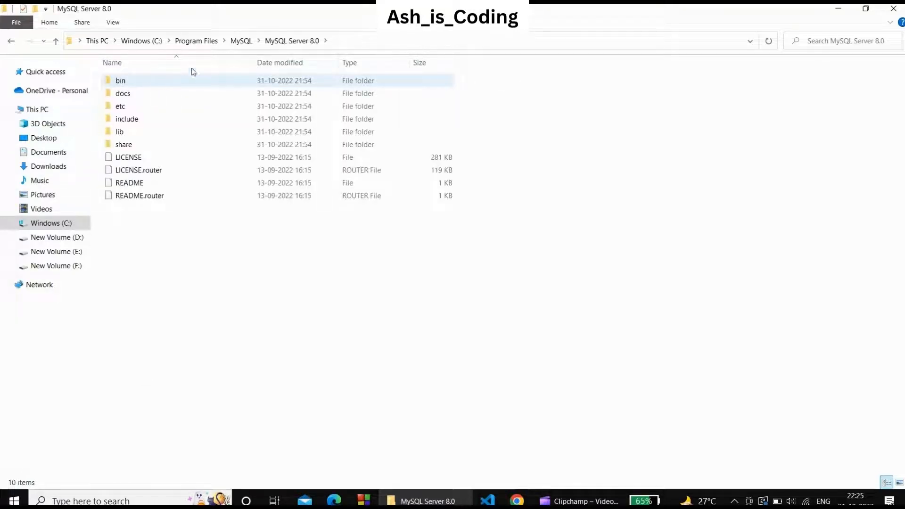
pyautogui.doubleClick(234, 81)
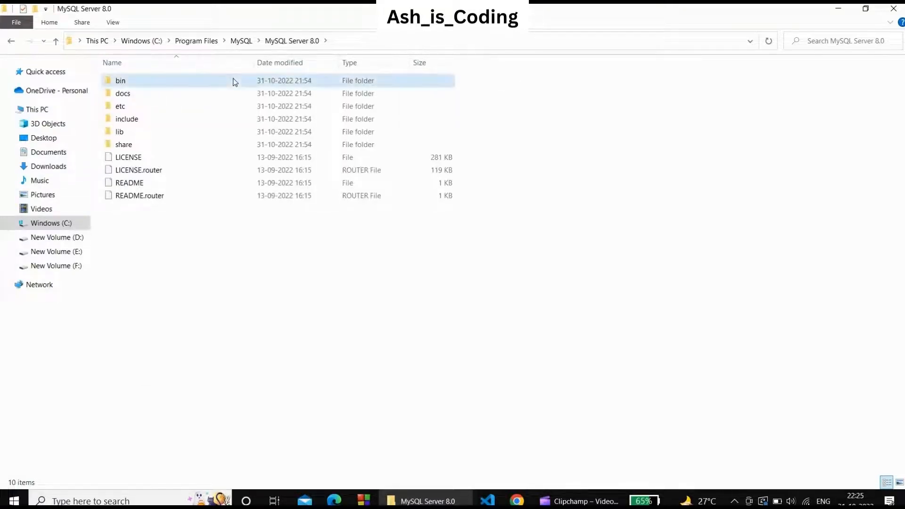
# Step: Copy the full path of the MySQL Server 8.0 bin folder
pyautogui.click(356, 41)
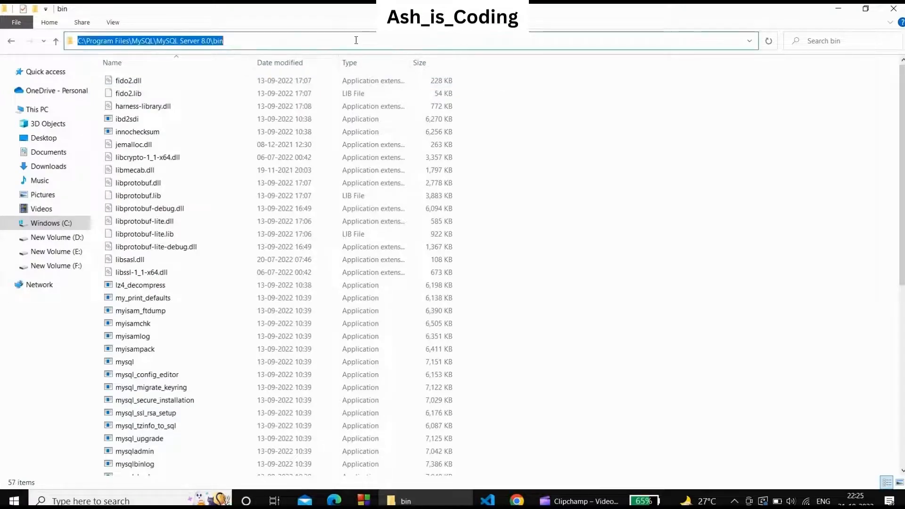
pyautogui.rightClick(355, 40)
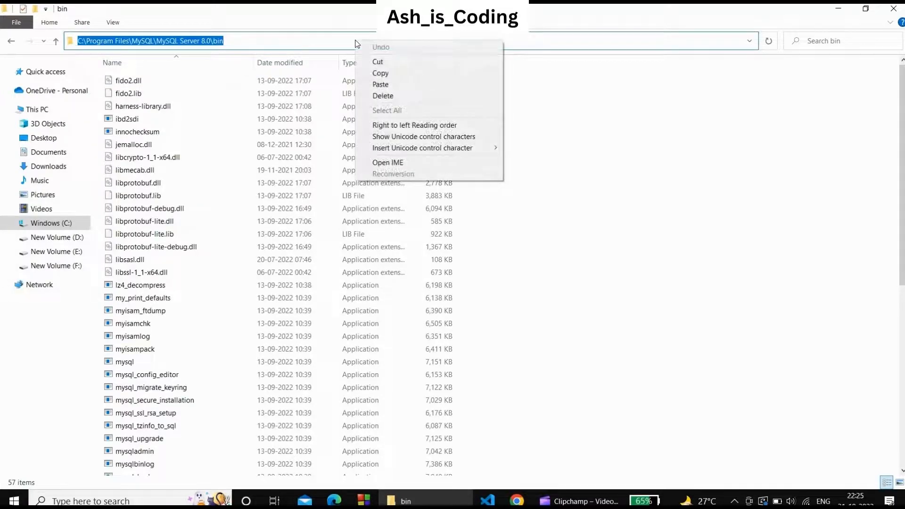
pyautogui.click(379, 74)
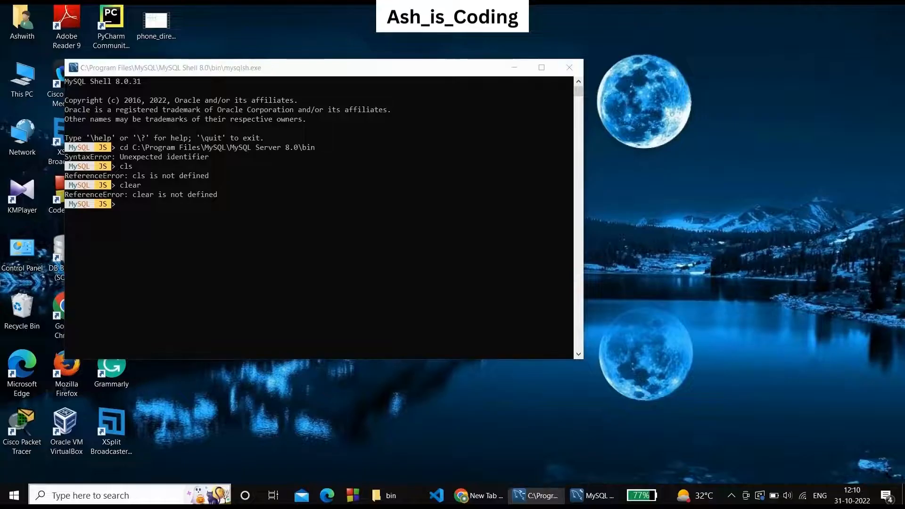
# Step: Open Command Prompt and change the directory to the copied path C:\Program Files\MySQL\MySQL Server 8.0\bin
pyautogui.press('super')
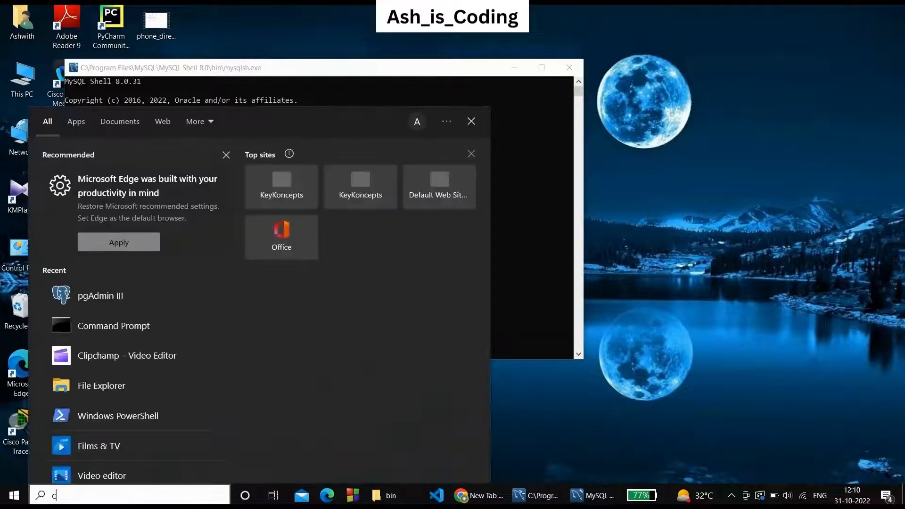
pyautogui.write('cmd')
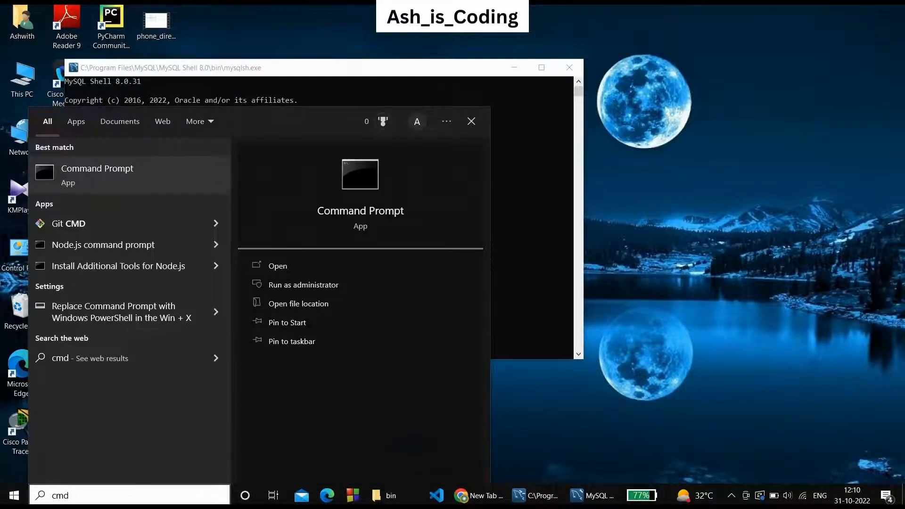
pyautogui.press('Return')
pyautogui.write('cd')
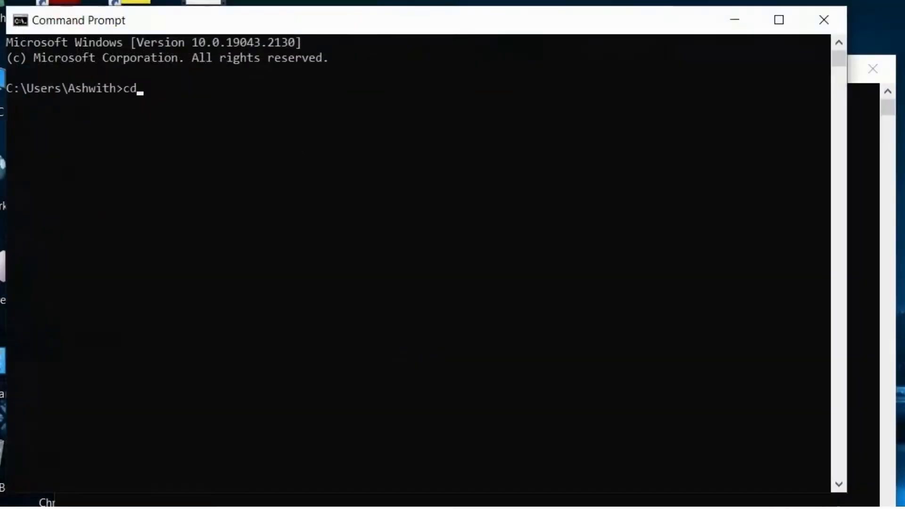
pyautogui.hotkey('ctrl', 'v')
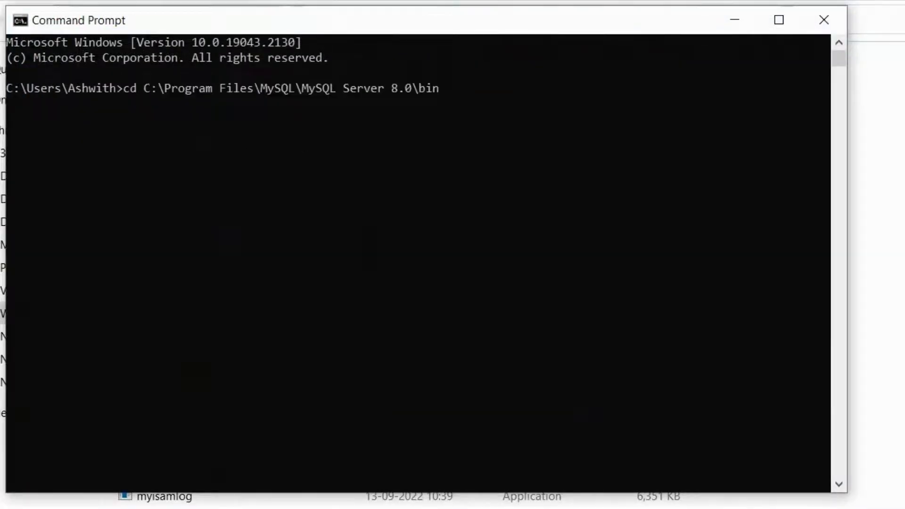
pyautogui.press('Return')
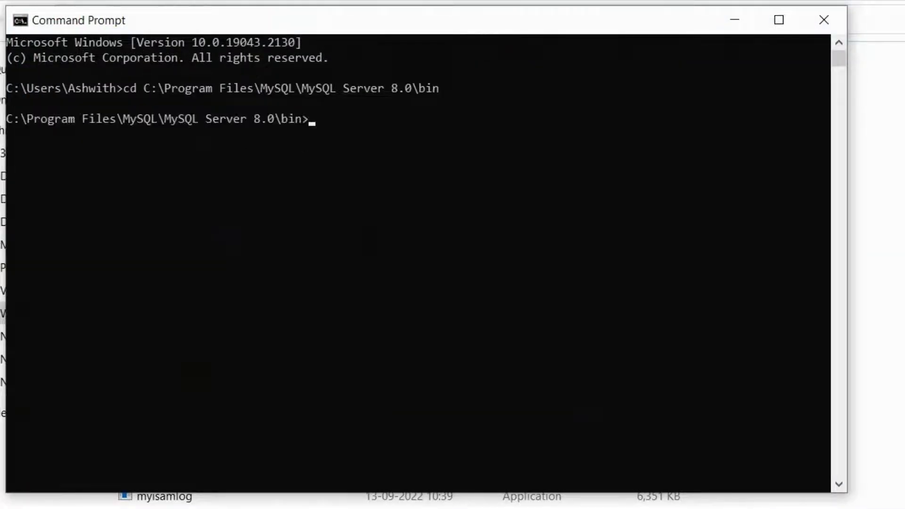
# Step: Log in to the MySQL monitor with mysql -u root -p and enter the root password
pyautogui.write('mysql')
pyautogui.write('-u root')
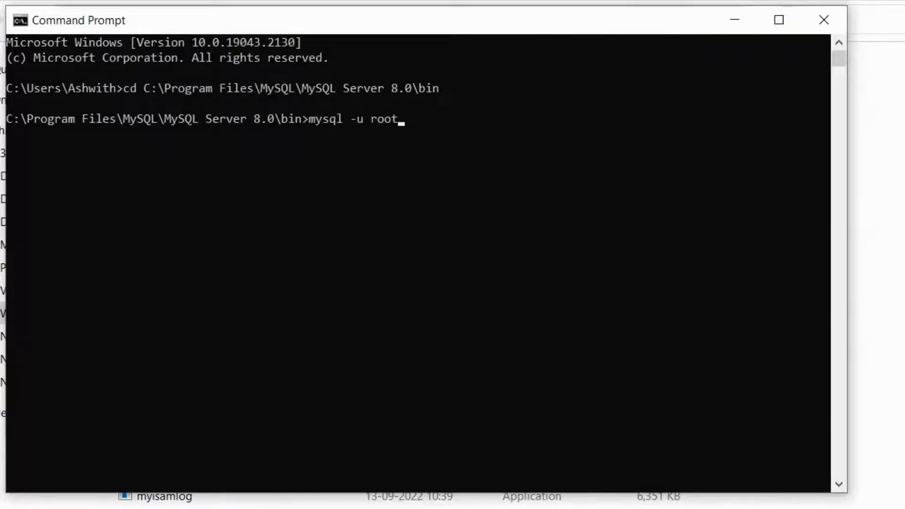
pyautogui.write(' -p')
pyautogui.press('Return')
pyautogui.write('***')
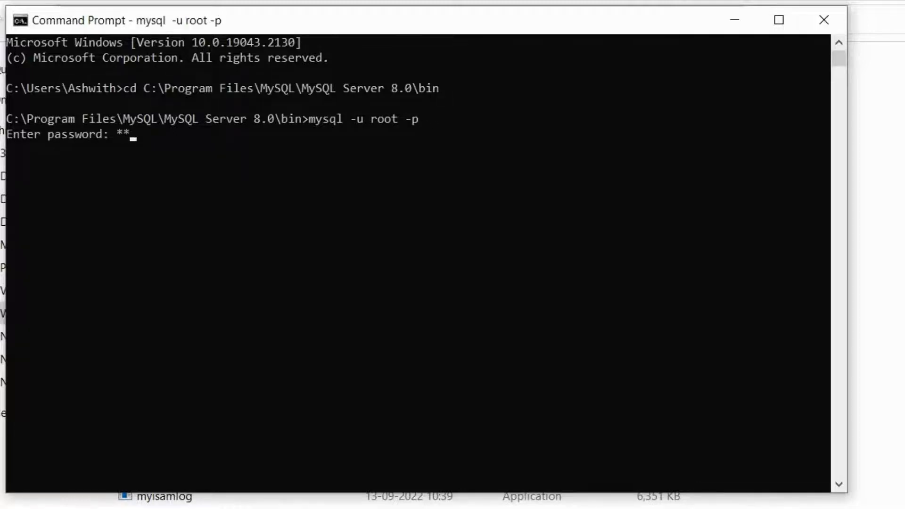
pyautogui.write('***')
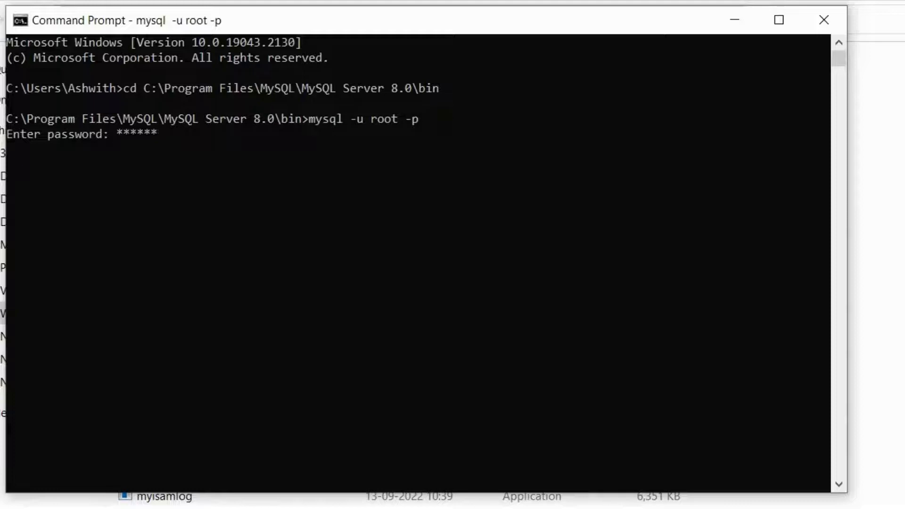
pyautogui.write('**')
pyautogui.press('Return')
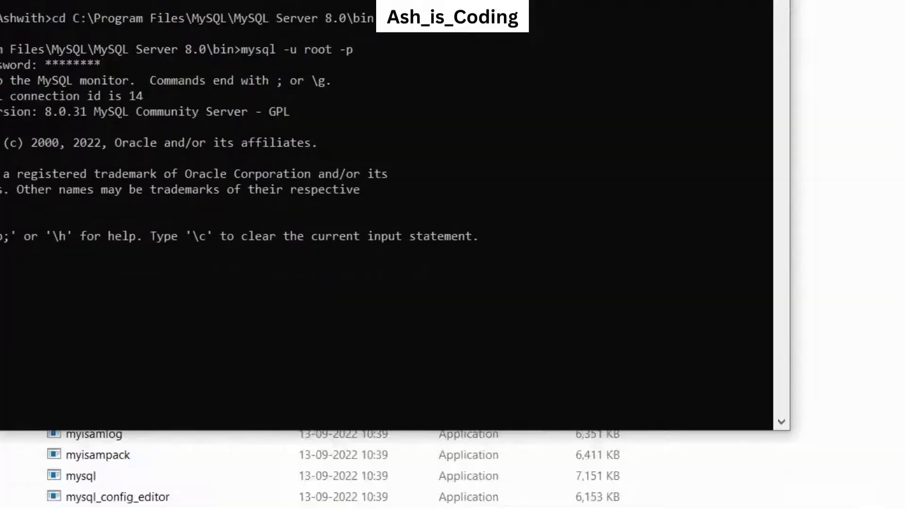
# Step: List the existing databases on the server with show databases;
pyautogui.write('show dat')
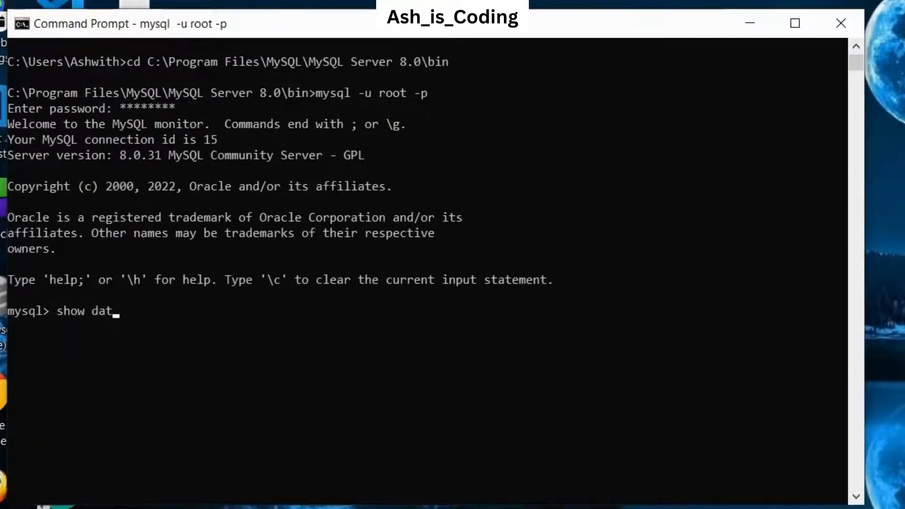
pyautogui.write('abases;')
pyautogui.press('Return')
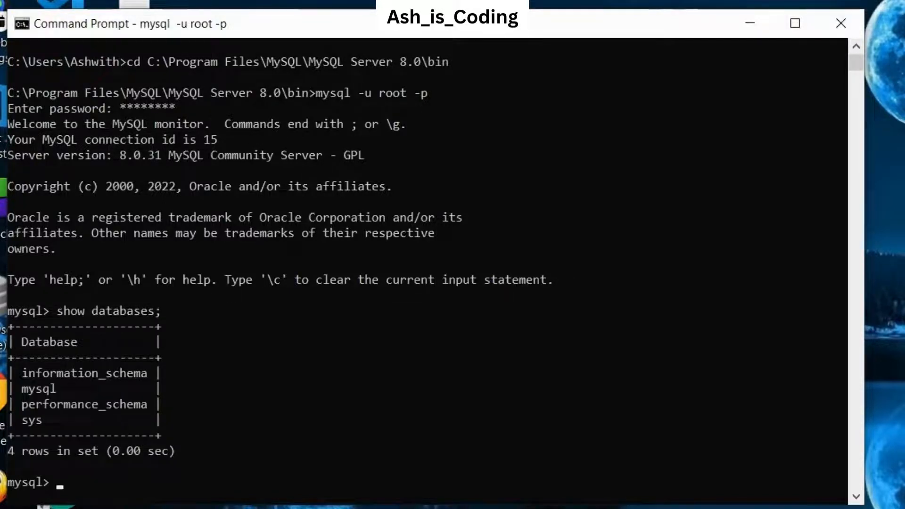
pyautogui.scroll(-1, 424, 264)
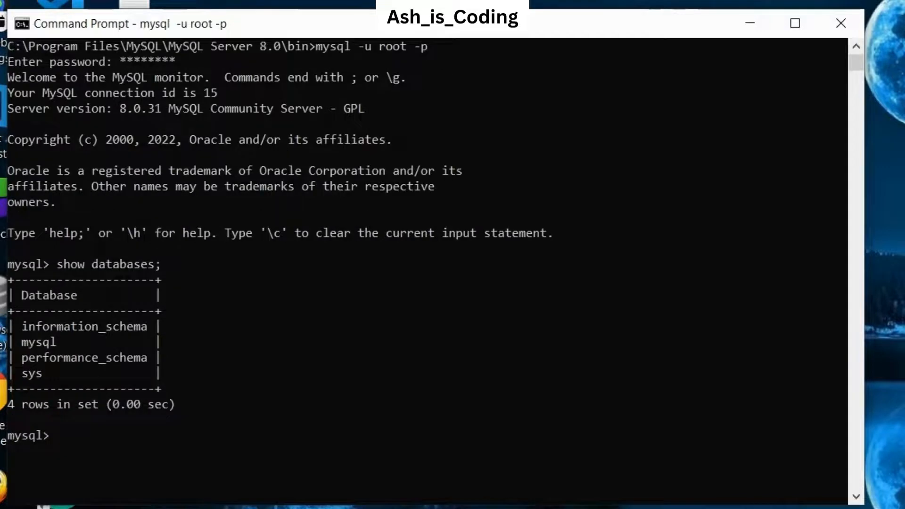
pyautogui.scroll(-2, 424, 263)
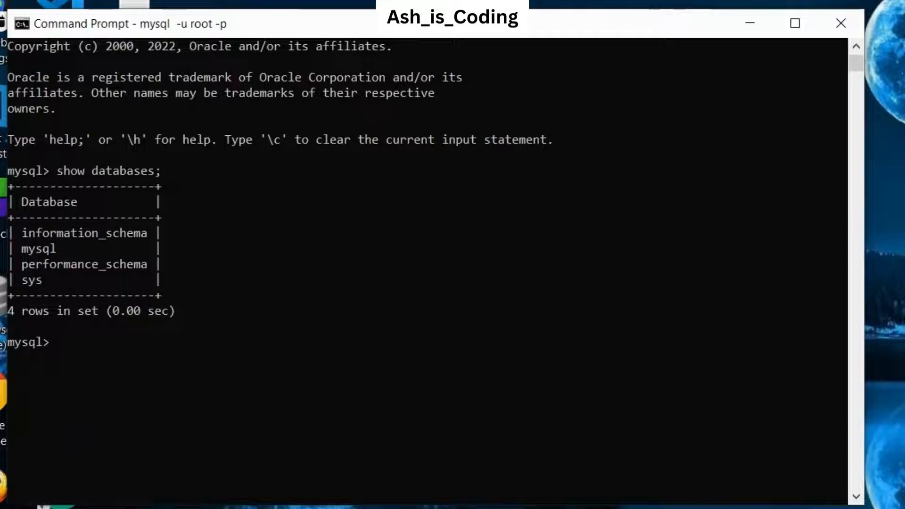
# Step: Create a new database named mydb with the create database statement
pyautogui.write('create dat')
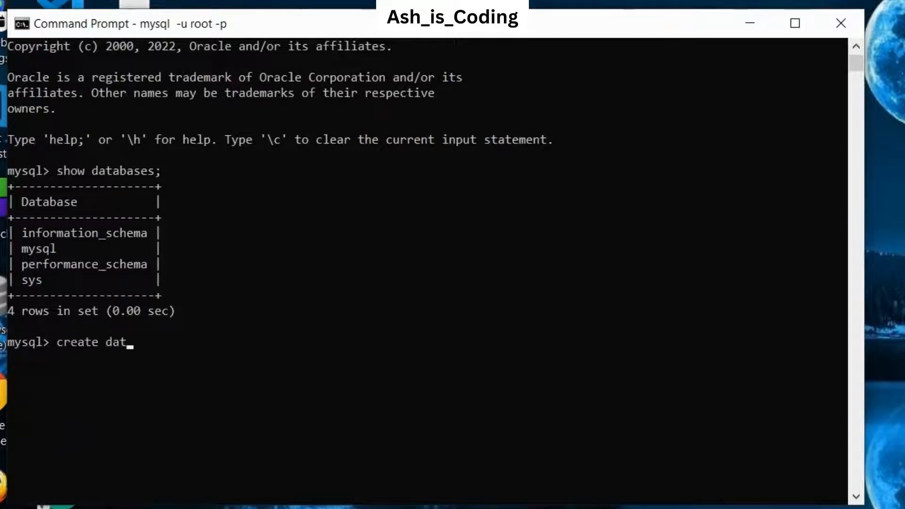
pyautogui.write('abse')
pyautogui.press('BackSpace')
pyautogui.press('BackSpace')
pyautogui.write('ase mydb')
pyautogui.press('Return')
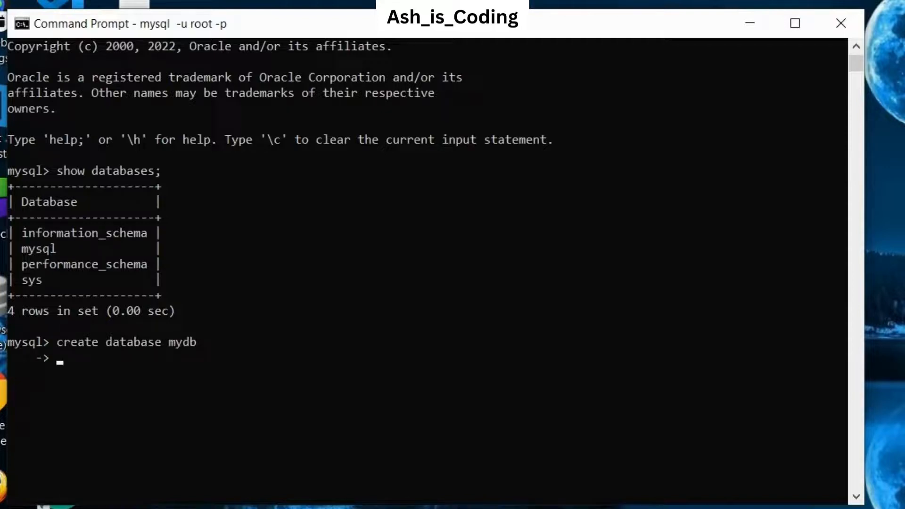
pyautogui.write(';')
pyautogui.press('Return')
# Step: List the databases again with show databases; and highlight the mydb entry in the output
pyautogui.write('sho')
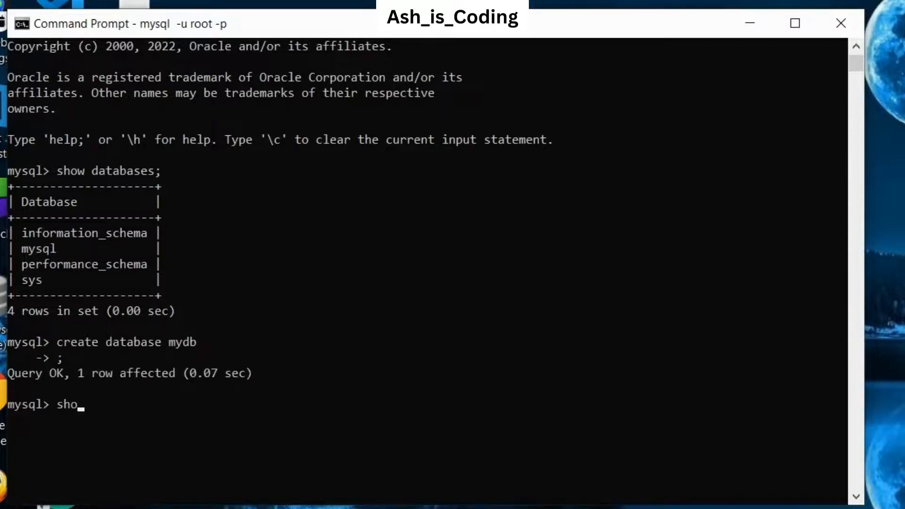
pyautogui.write('w datab')
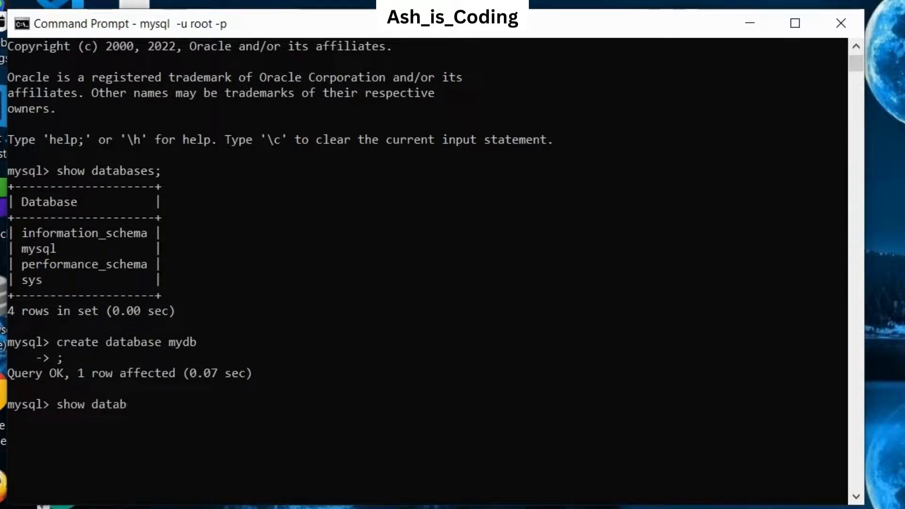
pyautogui.write('ases;')
pyautogui.press('Return')
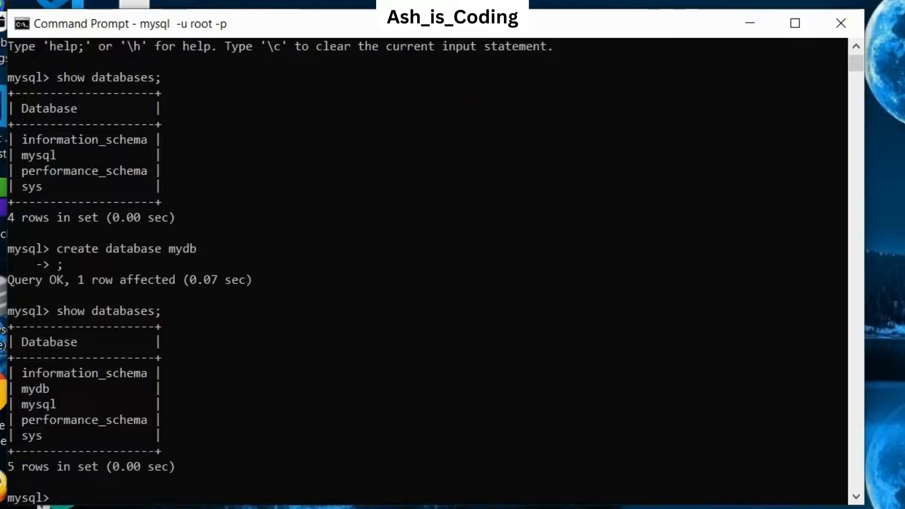
pyautogui.moveTo(22, 388); pyautogui.dragTo(56, 389)
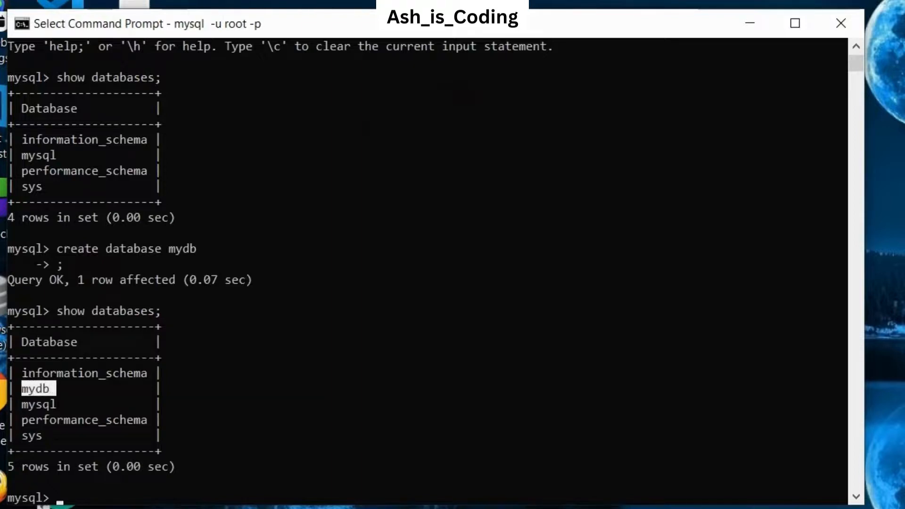